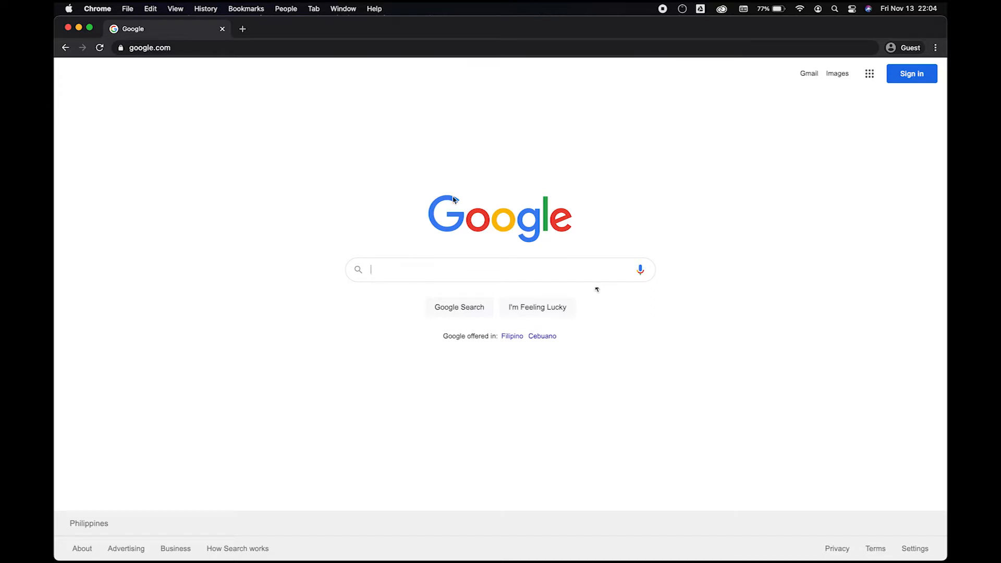
- Go to the Android Studio download page at developer.android.com/studio
left_click(269, 45)
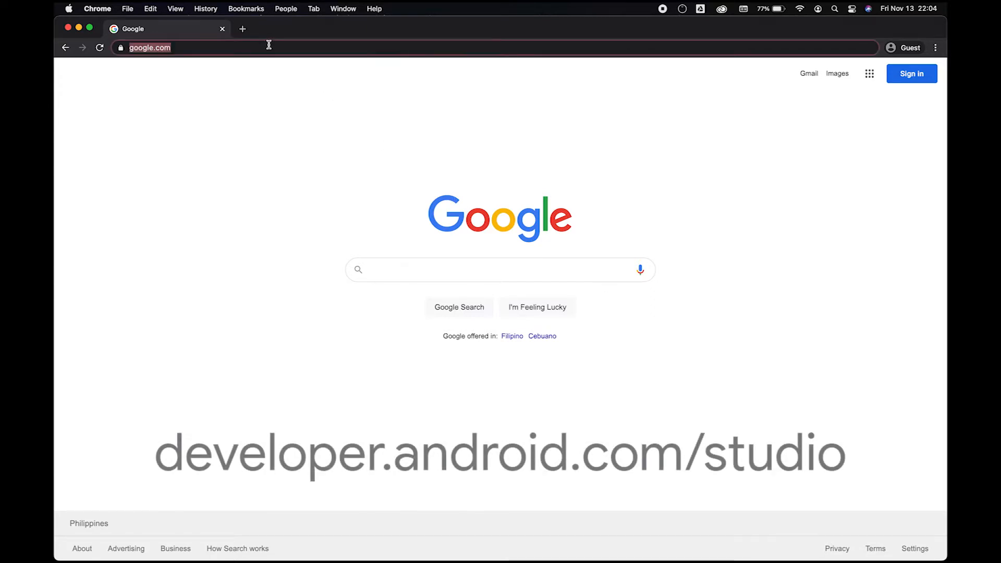
type("develop")
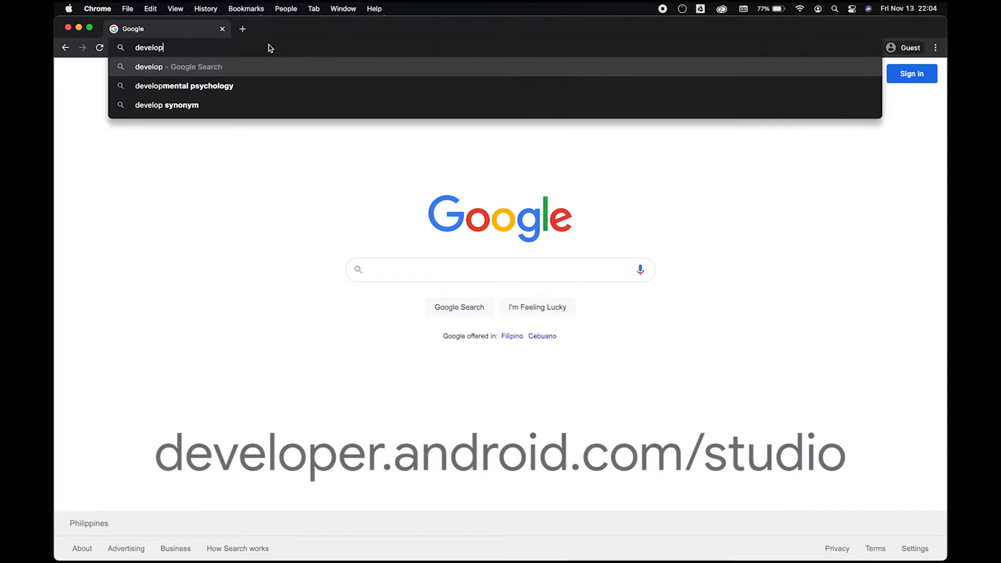
type("ers.android.com/")
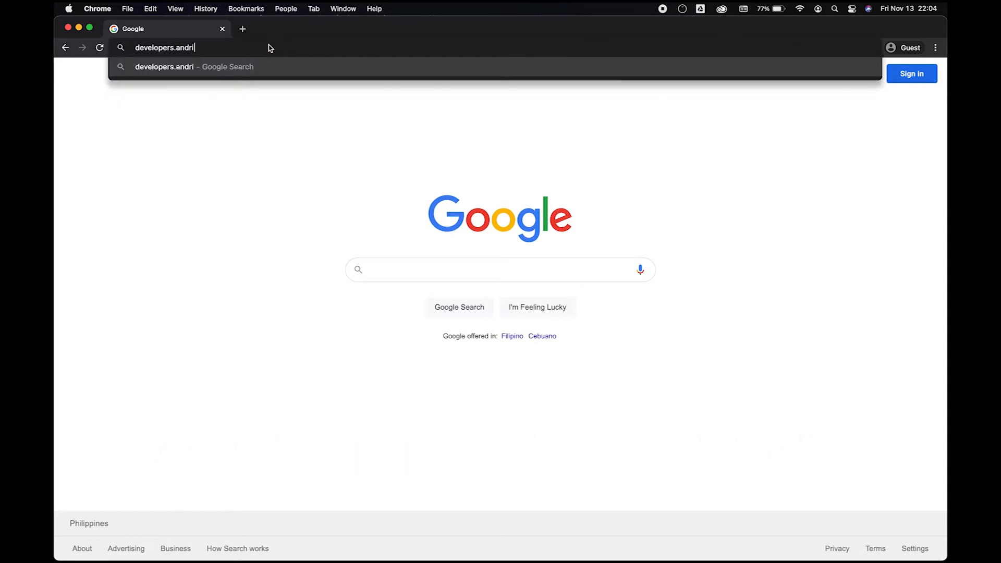
type("studio")
key("Return")
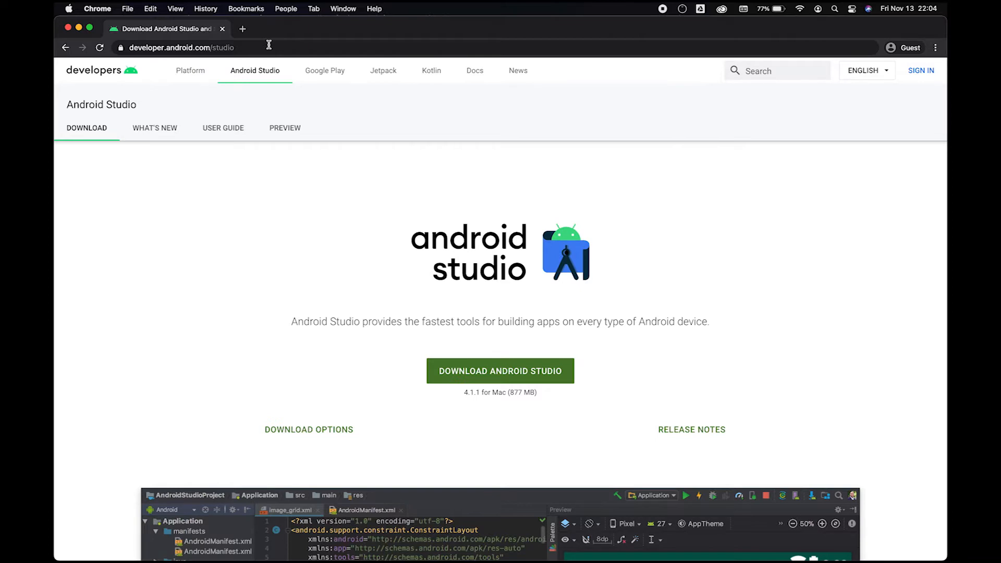
- Download Android Studio 4.1.1 for Mac, agreeing to the terms and conditions
left_click(538, 382)
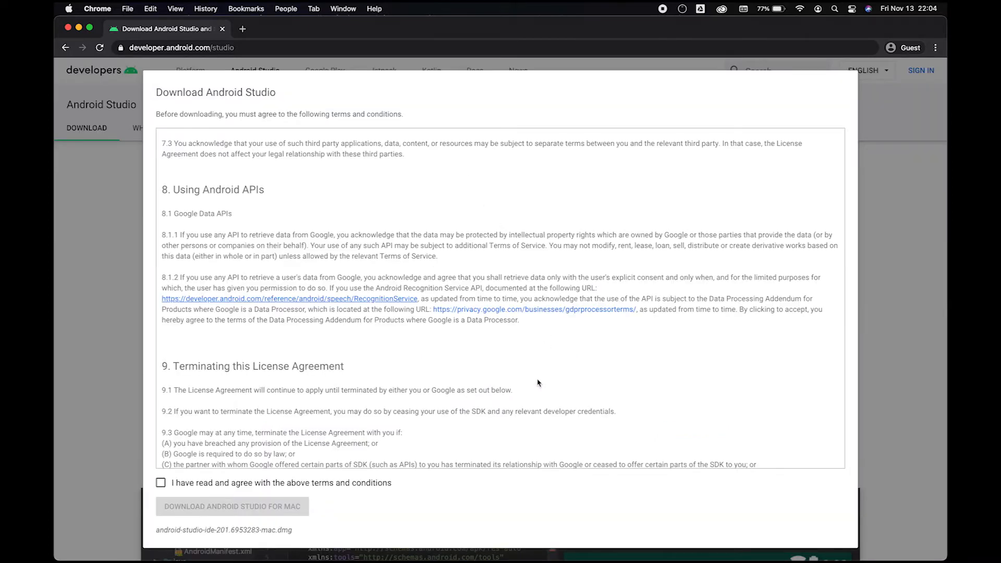
left_click(160, 485)
left_click(198, 506)
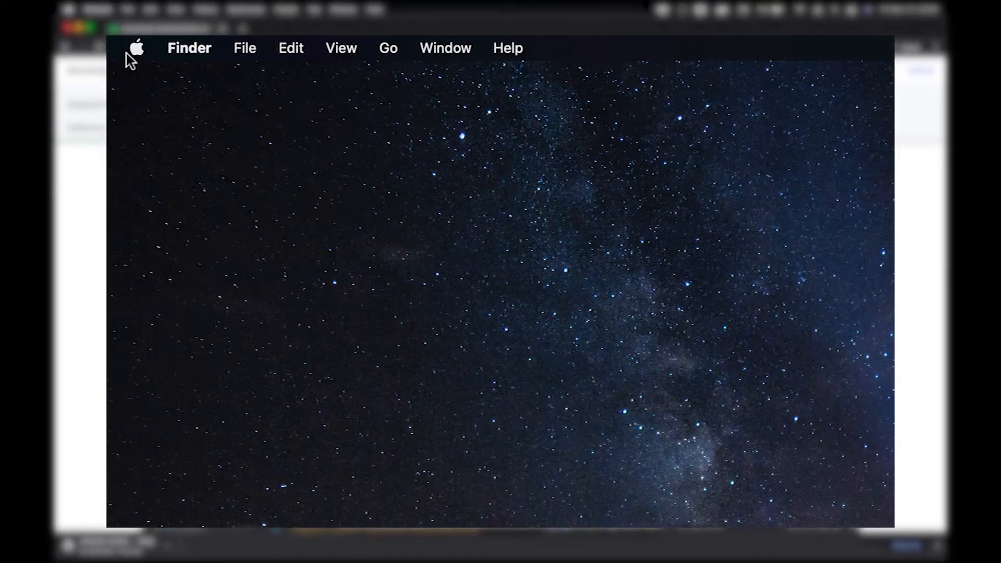
- Open the About This Mac information to check the computer's specifications
left_click(127, 54)
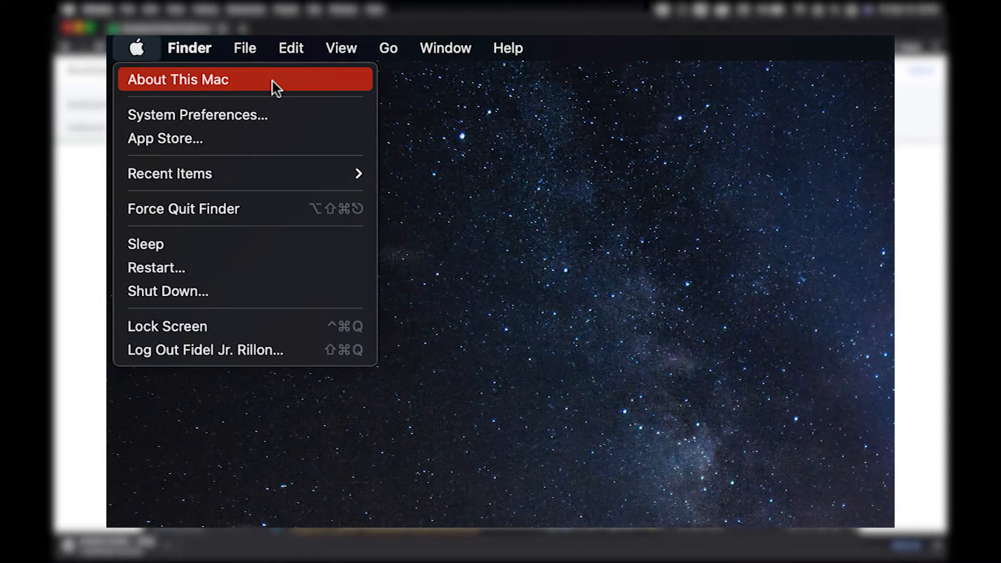
left_click(273, 81)
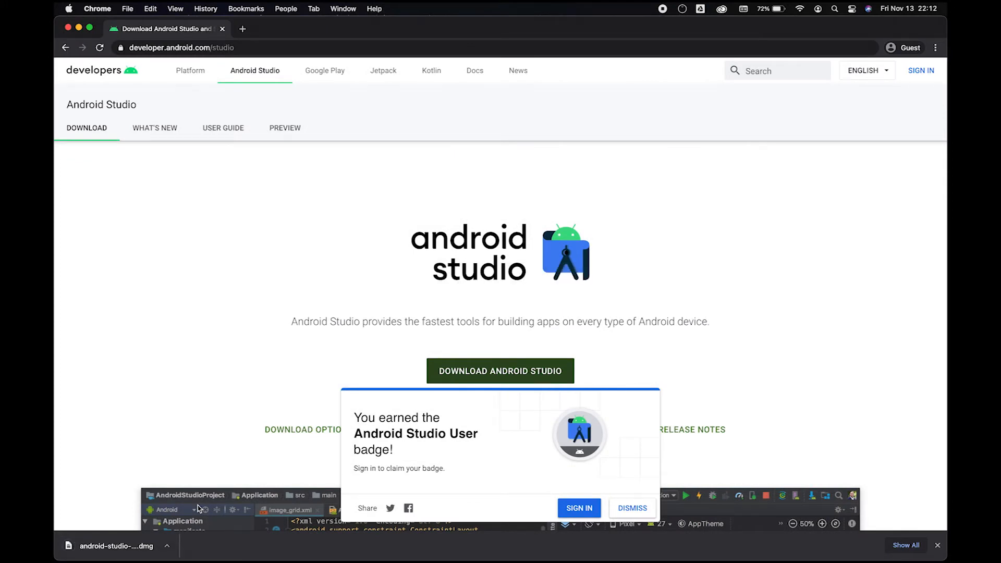
- Open the downloaded Android Studio disk image, copy Android Studio into Applications, and eject the image
left_click(119, 546)
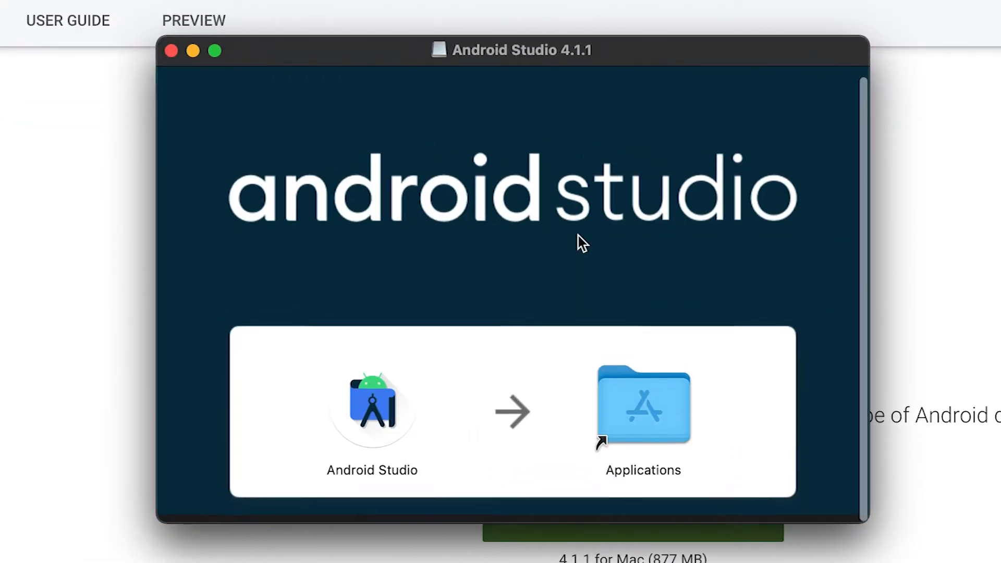
left_click_drag(375, 412, 654, 410)
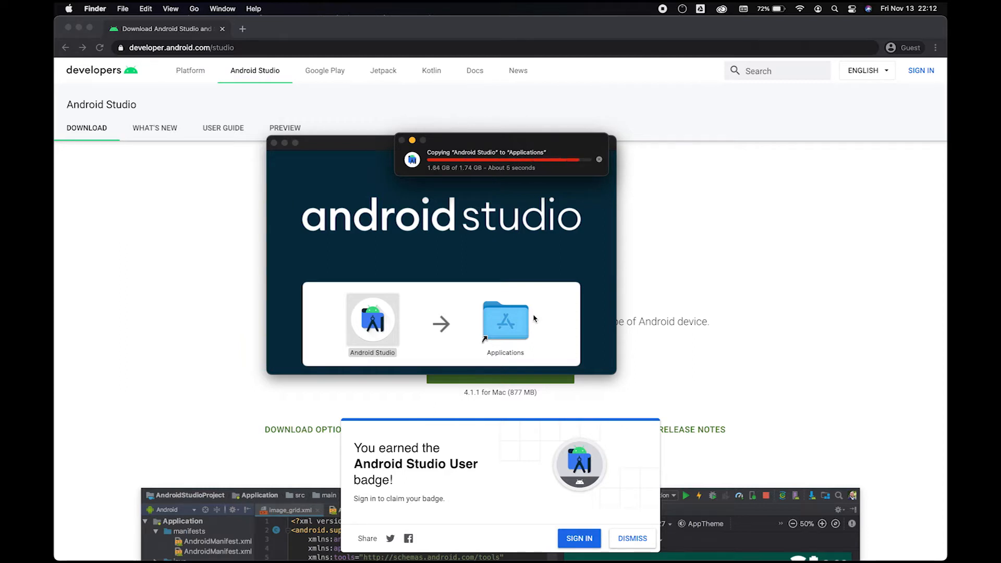
right_click(544, 266)
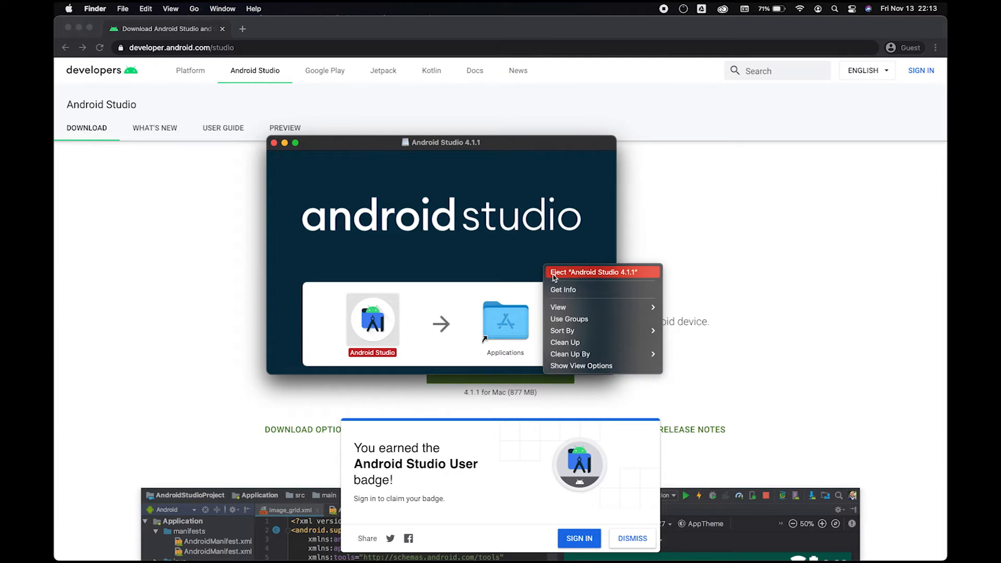
left_click(553, 273)
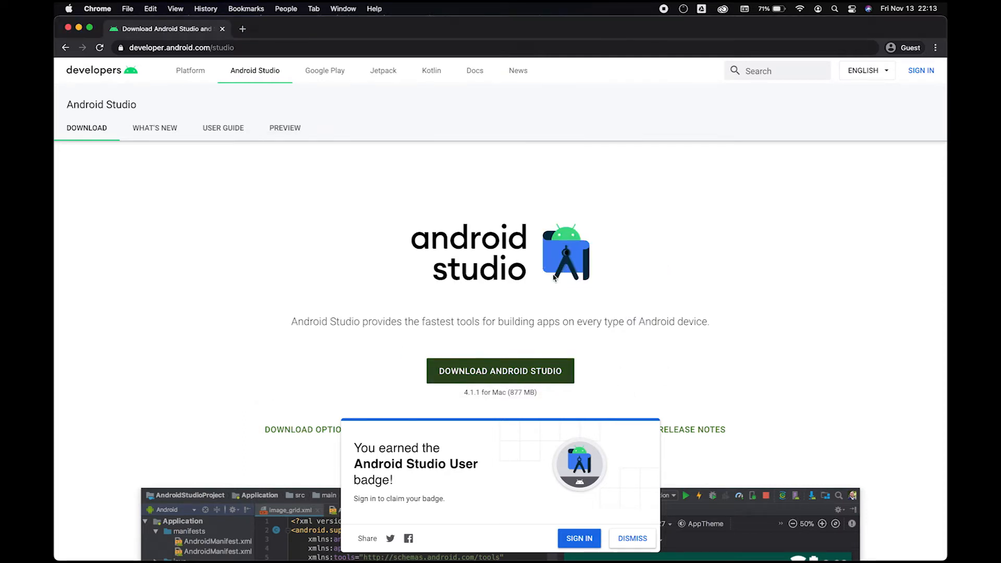
- Launch the installed Android Studio from Launchpad and allow the internet-downloaded app to open
mouse_move(552, 537)
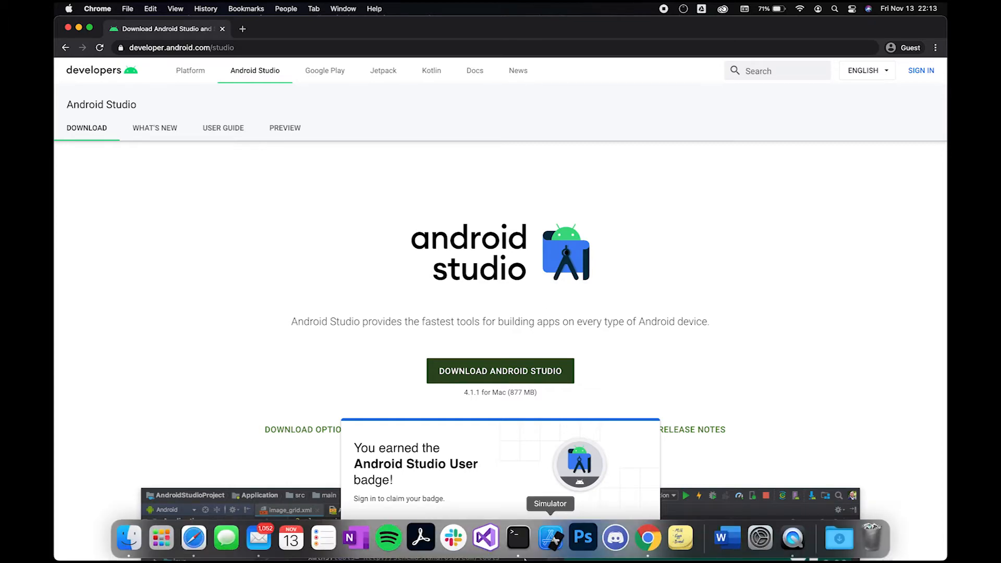
left_click(164, 547)
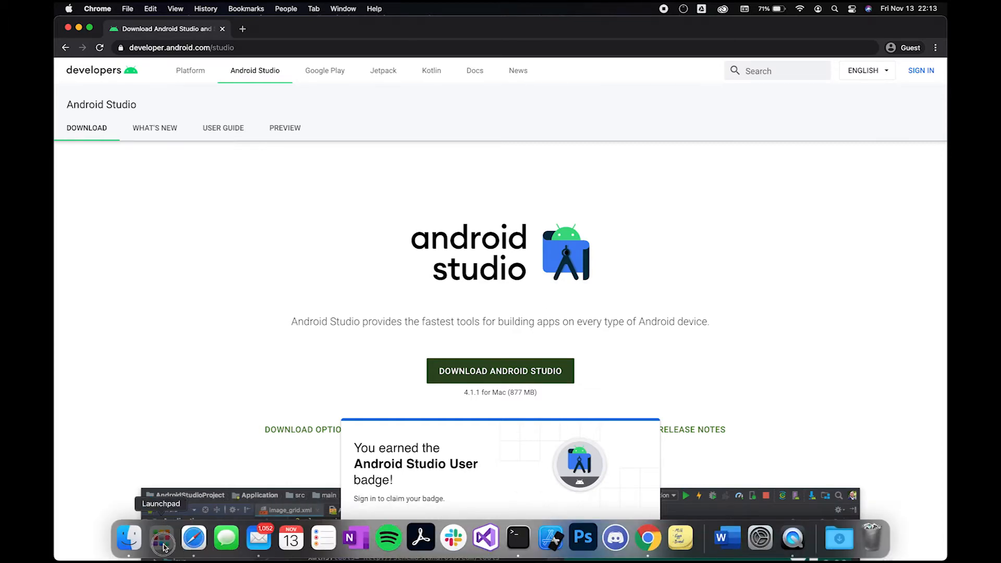
scroll(482, 404, "right", 3)
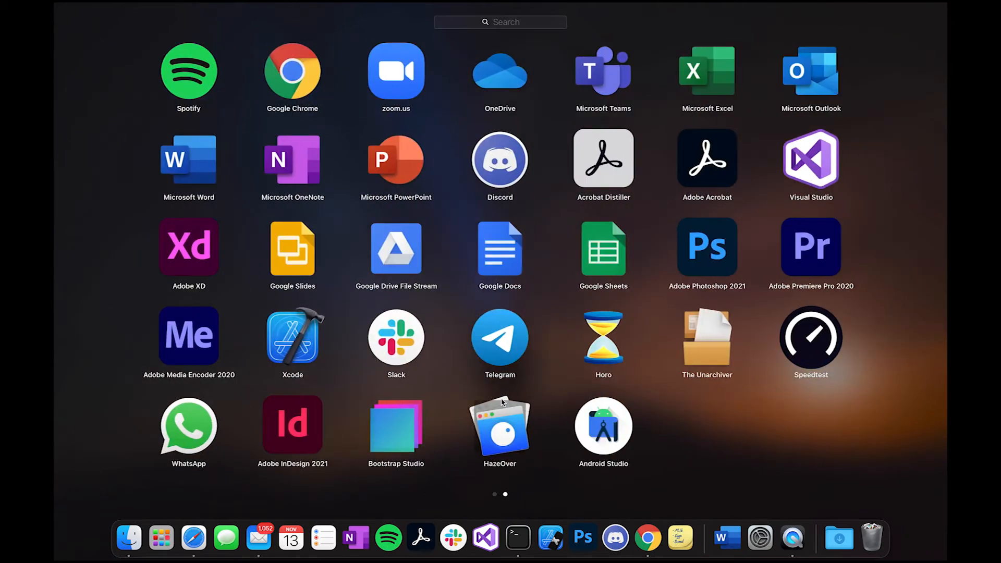
left_click(600, 433)
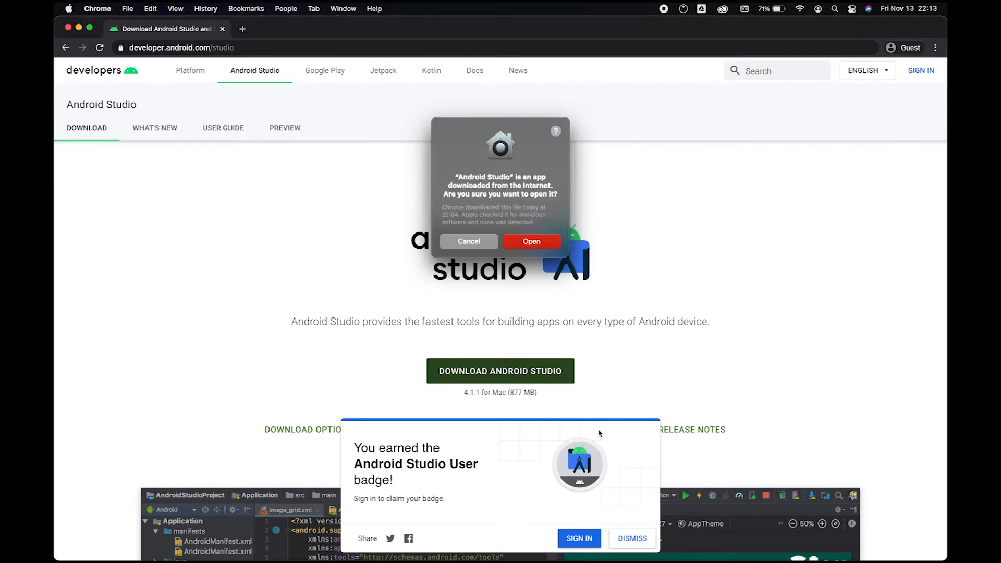
left_click(532, 241)
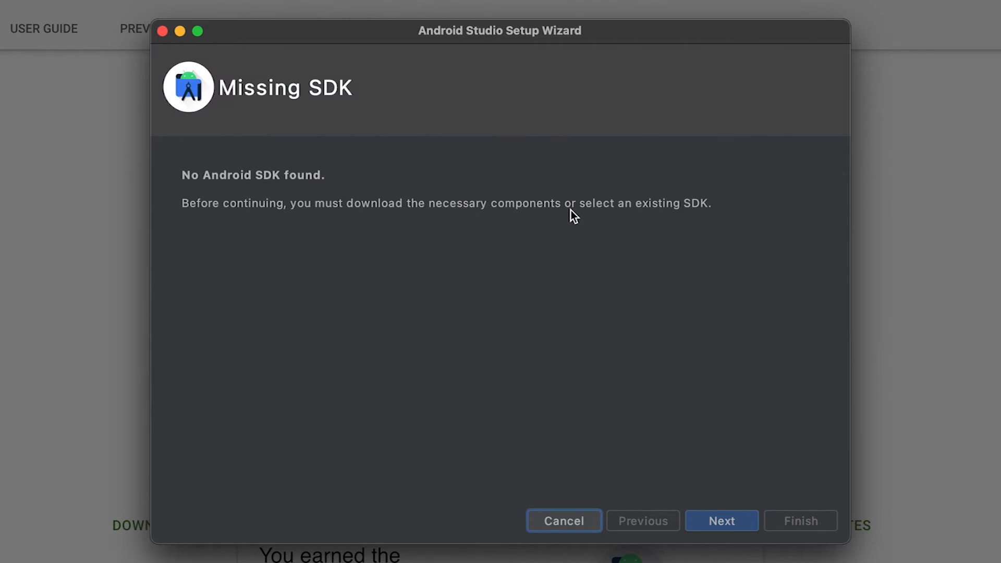
- Complete the setup wizard, installing the Android SDK and API 30: Android 11.0 (R) platform in the default SDK location
left_click(713, 519)
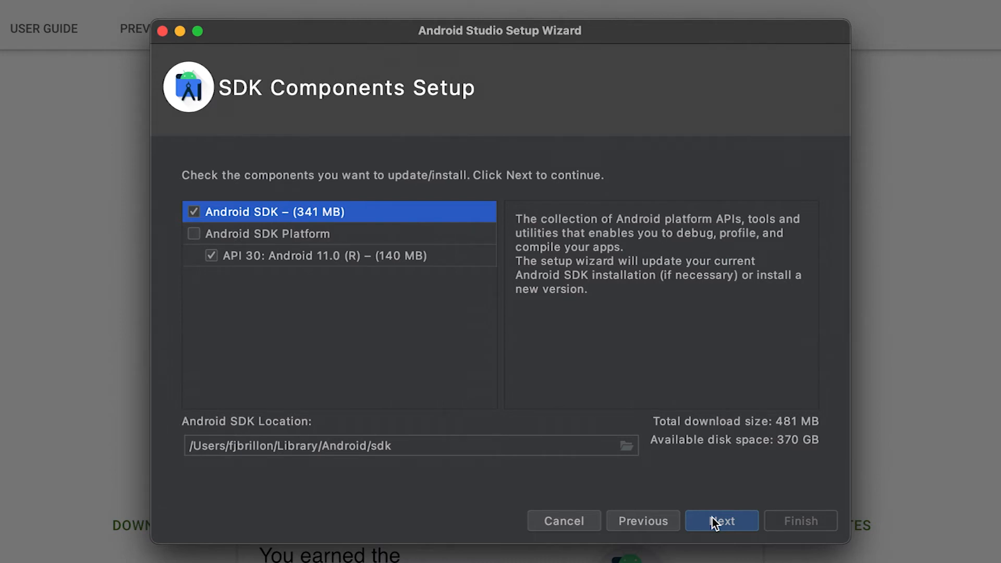
left_click(712, 519)
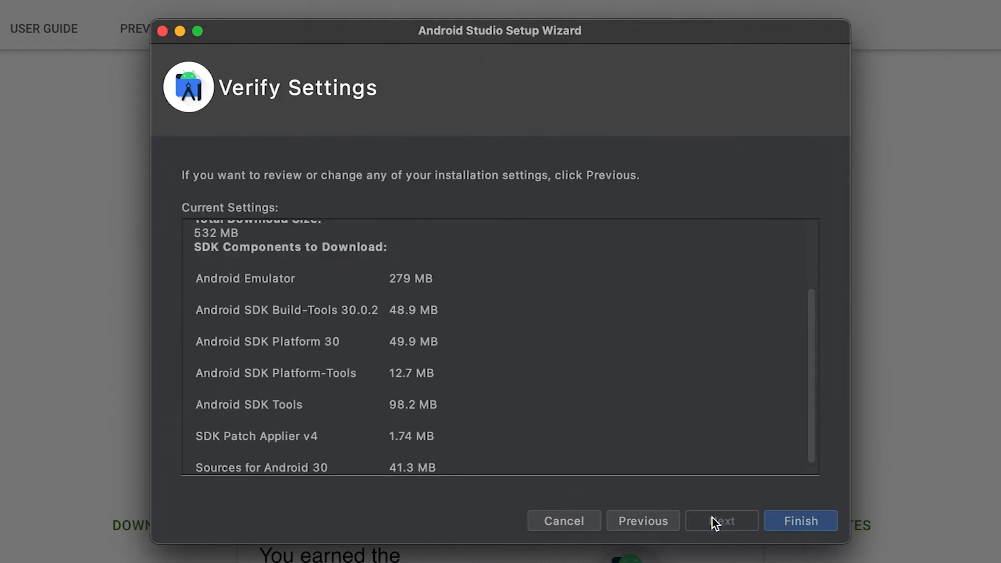
scroll(714, 408, "up", 5)
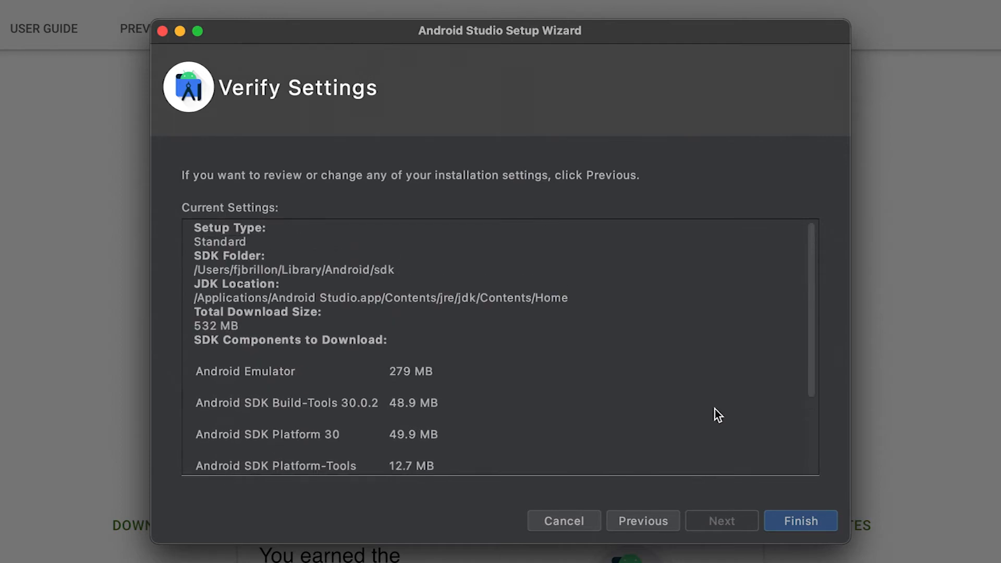
scroll(715, 409, "down", 5)
left_click(802, 518)
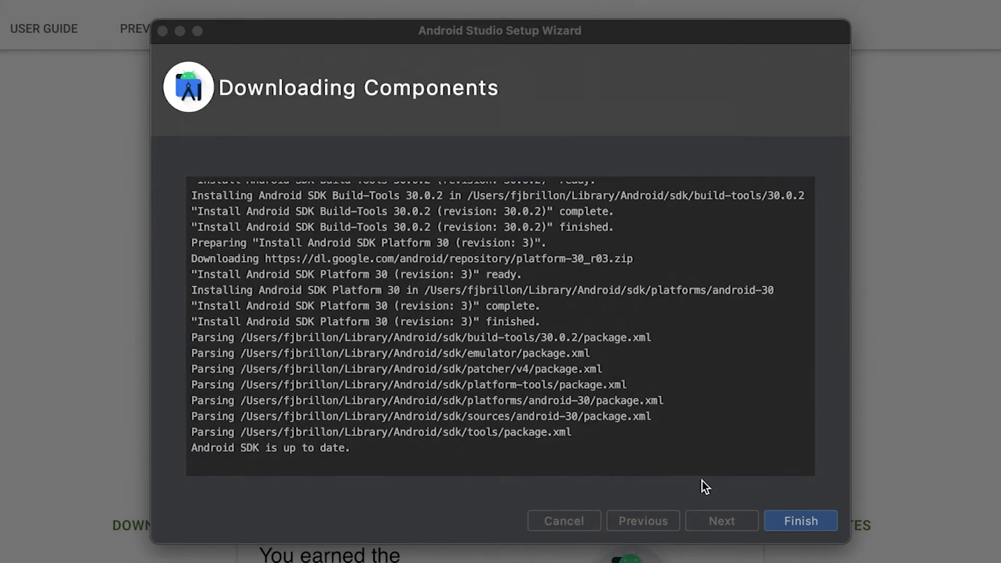
left_click(796, 539)
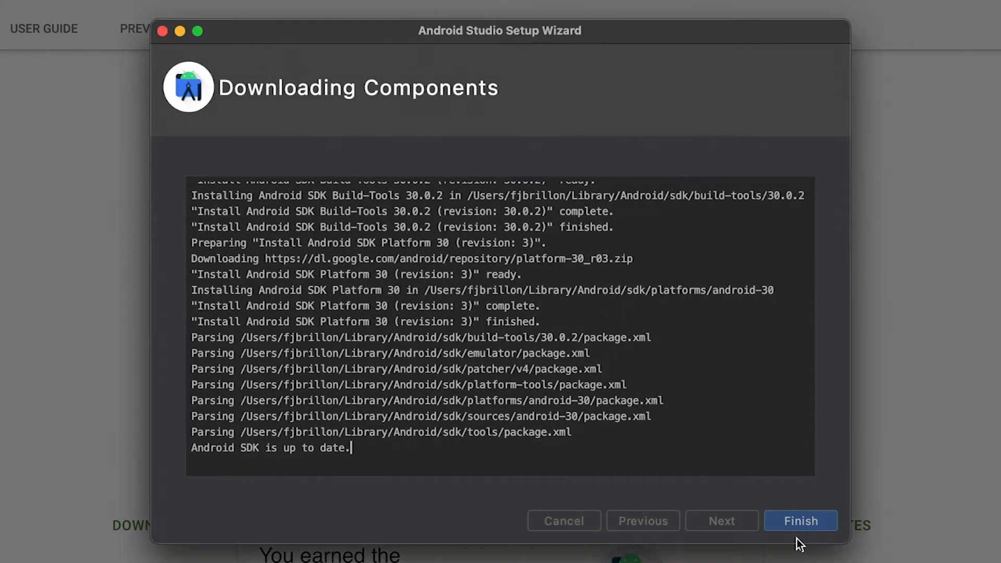
left_click(796, 520)
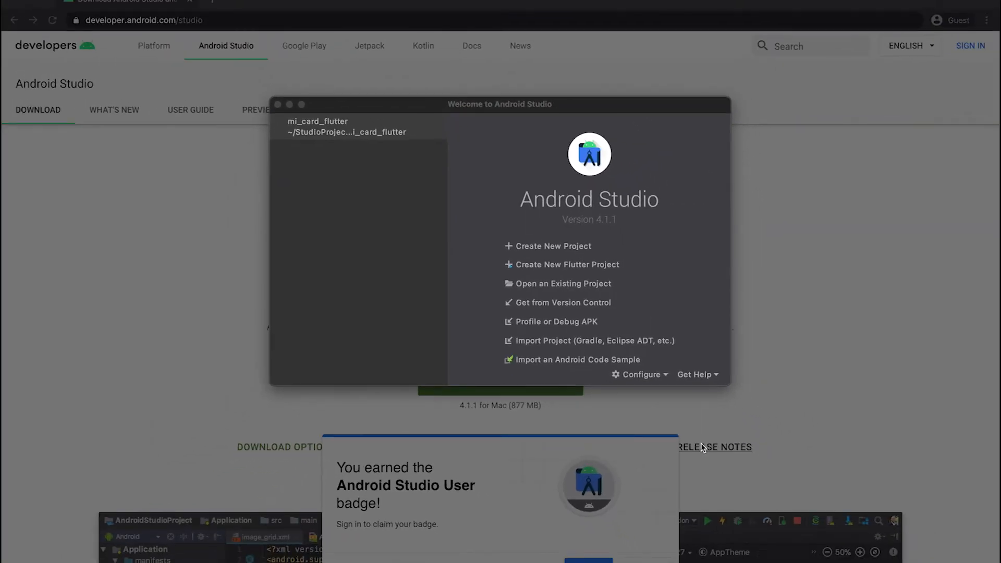
- Open the plugin settings from the welcome window and examine the installed Kotlin plugin
left_click(640, 374)
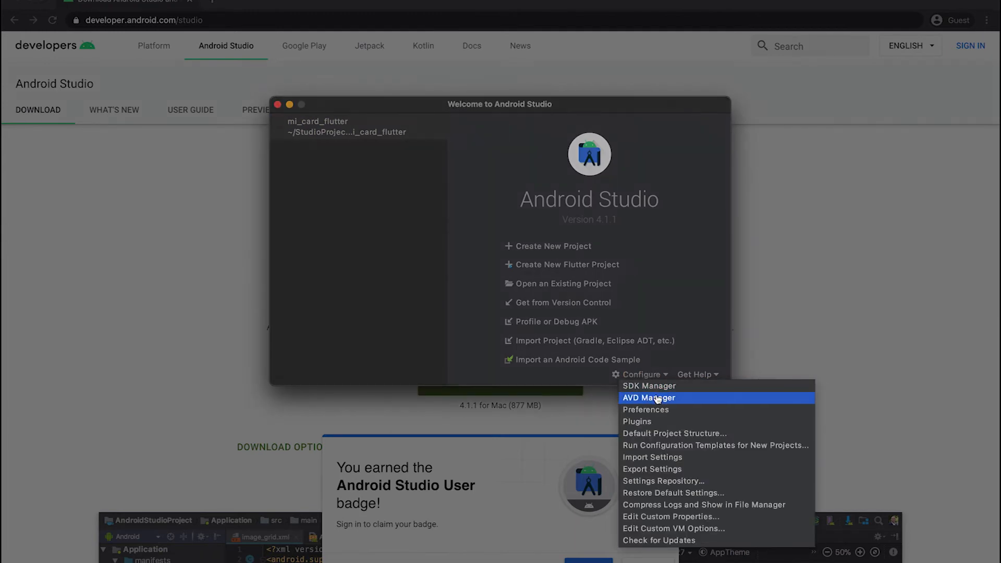
left_click(646, 423)
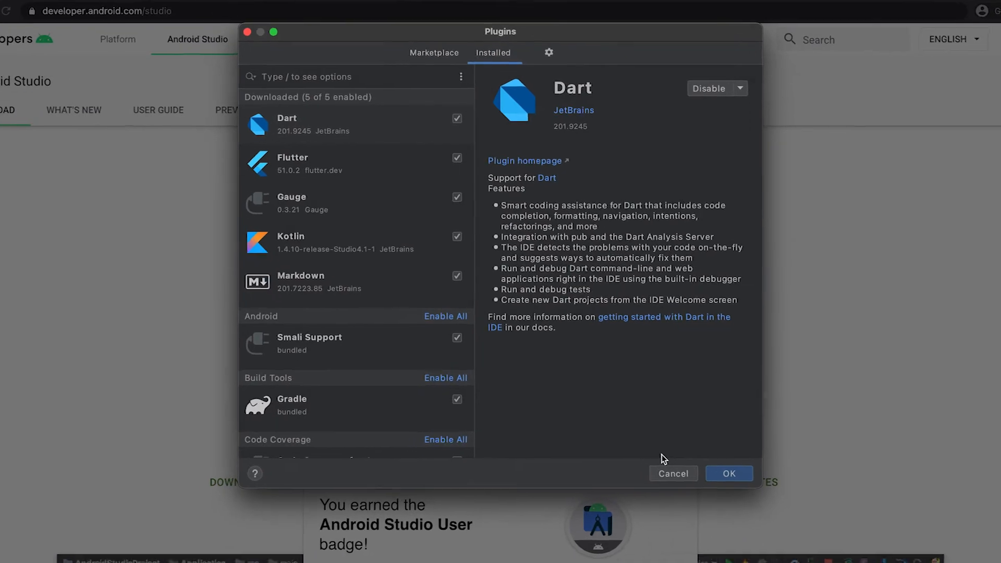
left_click(384, 247)
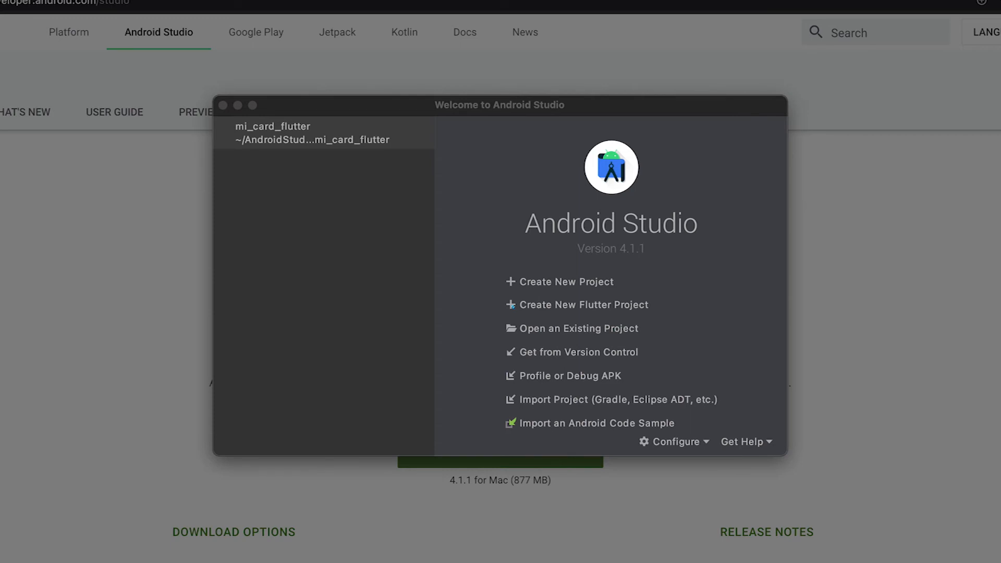
- Create a new Phone and Tablet project named myFirstApp from the Empty Activity template, keeping Kotlin and API 16 as minimum SDK
left_click(577, 282)
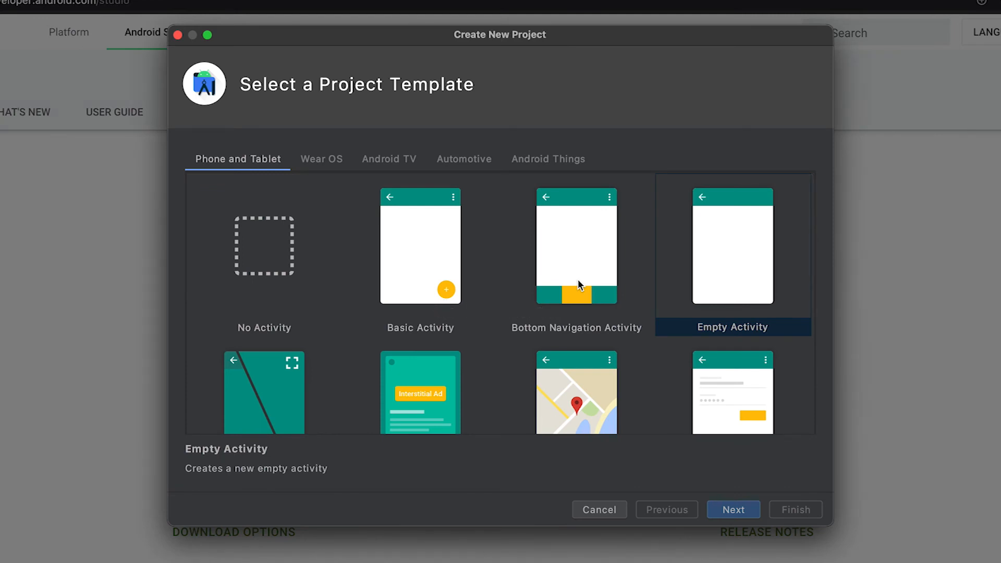
left_click(682, 270)
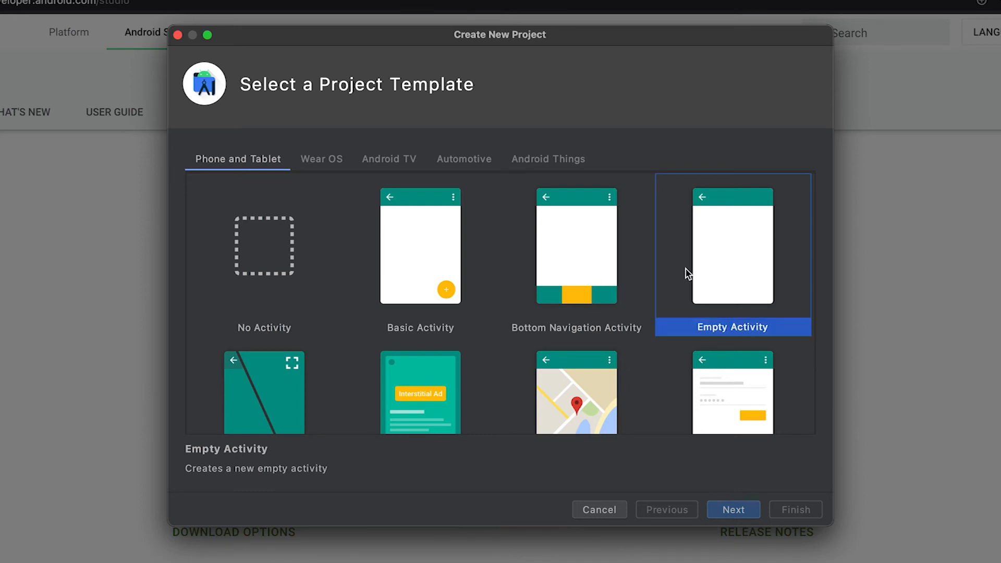
left_click(733, 509)
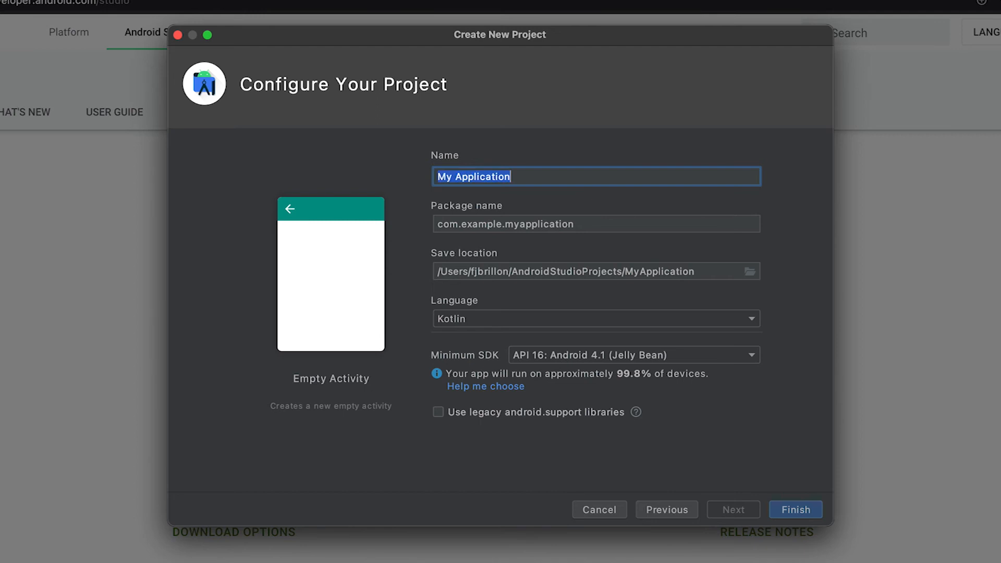
type("myFirstApp")
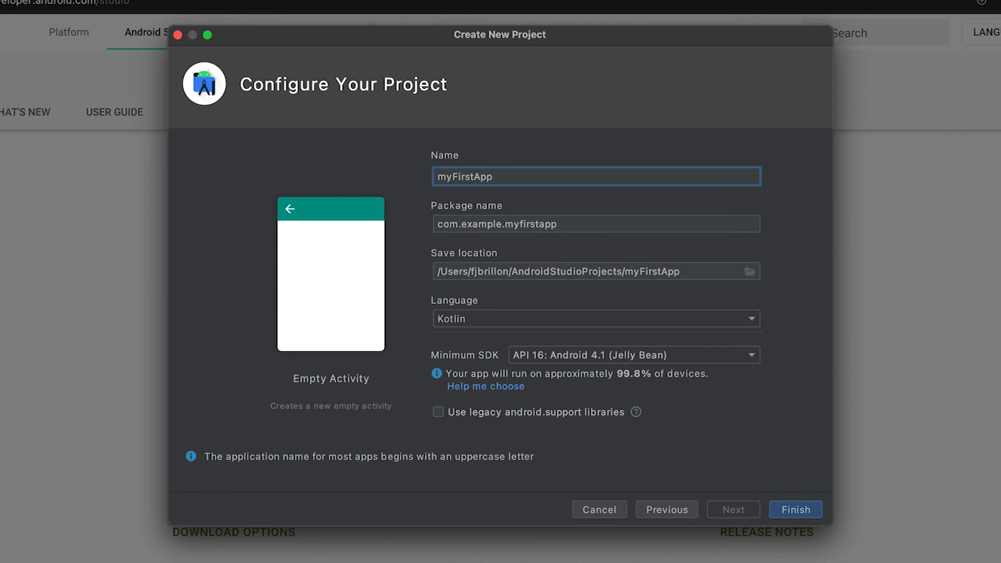
left_click(790, 511)
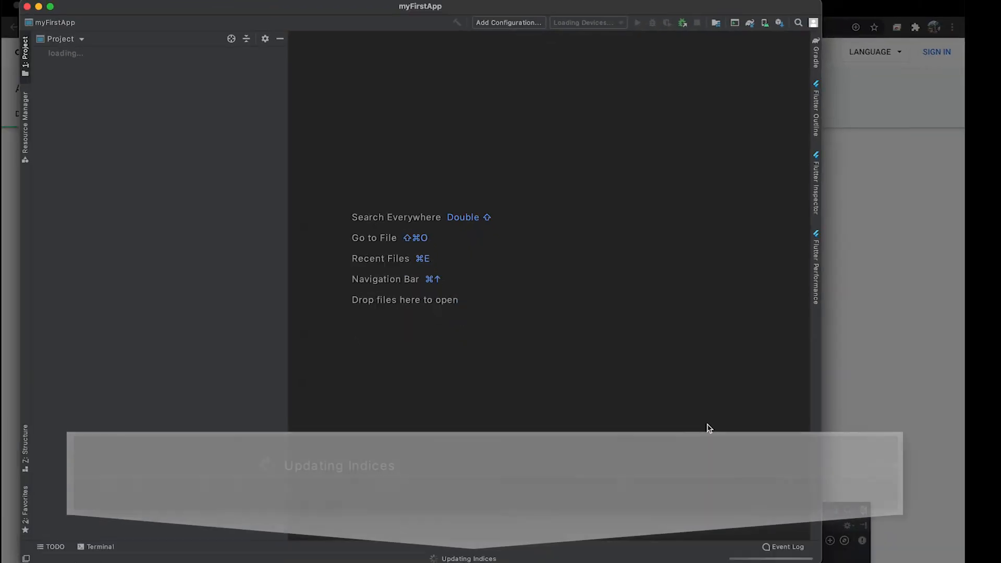